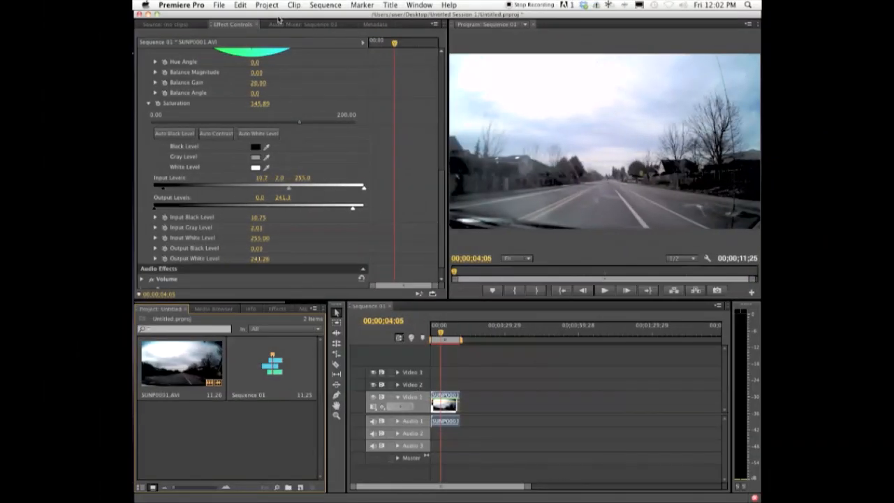
{"action": "left_click", "coordinate": [220, 5]}
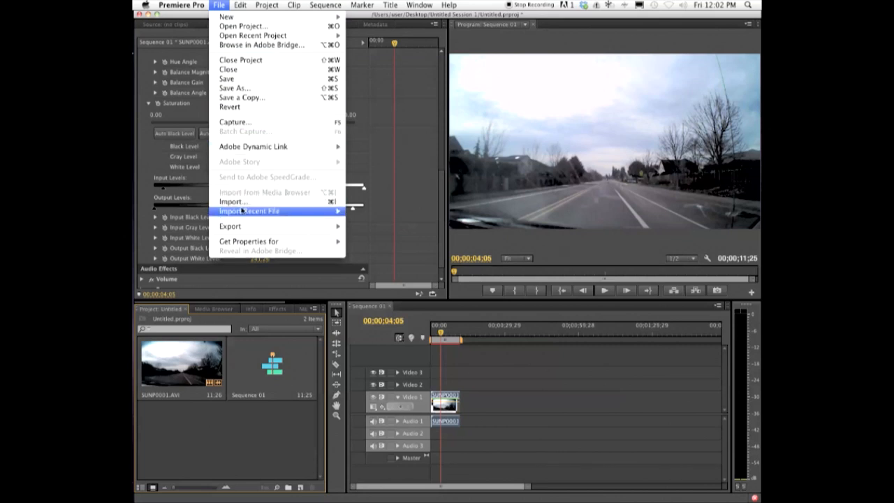
{"action": "mouse_move", "coordinate": [233, 228]}
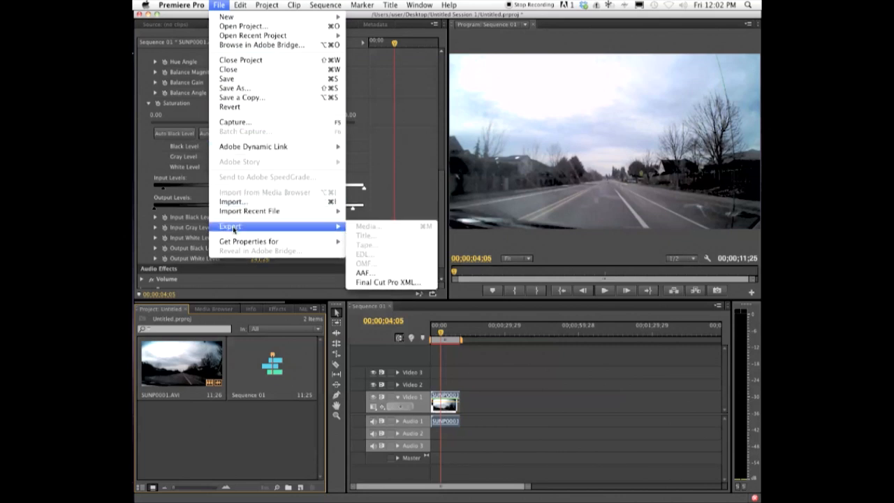
{"action": "left_click", "coordinate": [513, 385]}
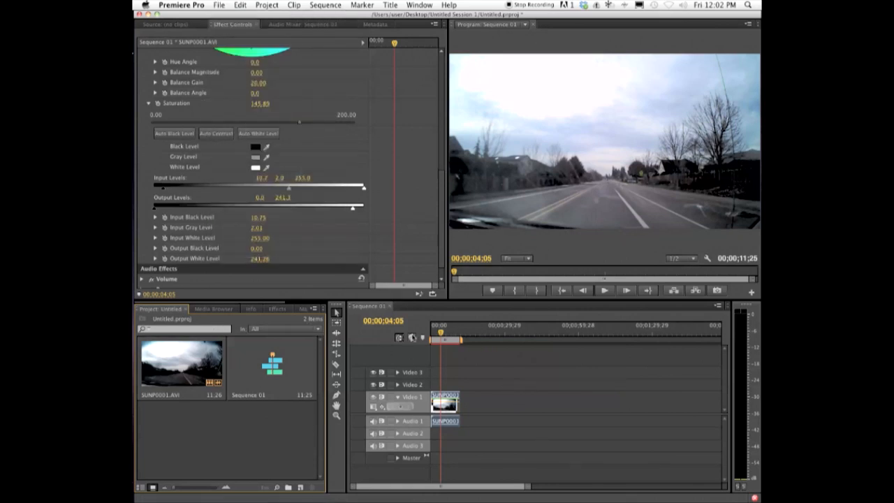
Make the Sequence 01 timeline active and open the media export settings for it.
{"action": "left_click", "coordinate": [433, 320]}
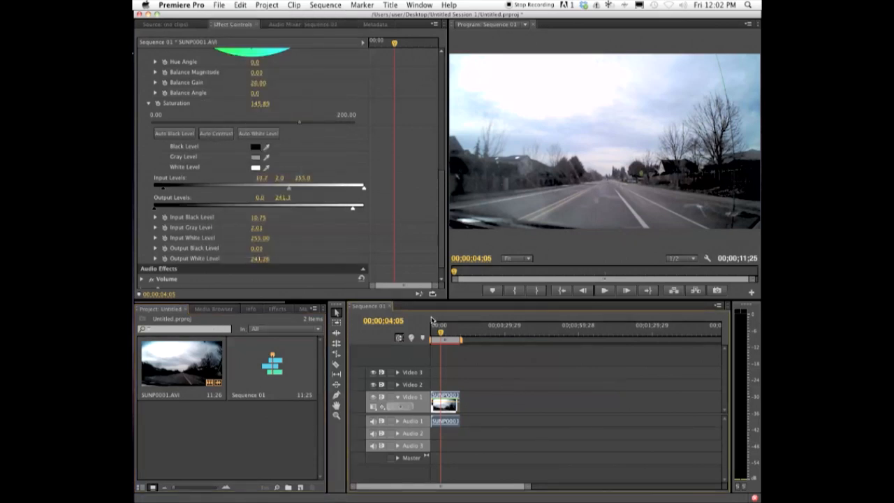
{"action": "left_click", "coordinate": [219, 5]}
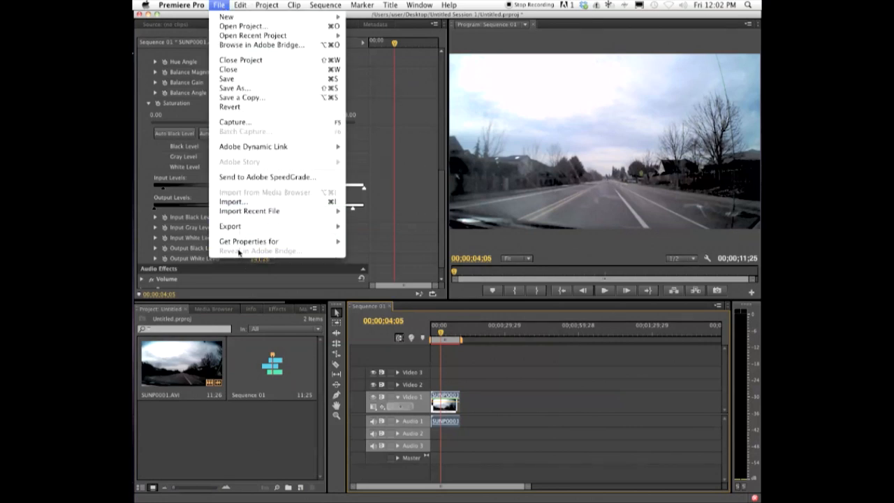
{"action": "mouse_move", "coordinate": [241, 227]}
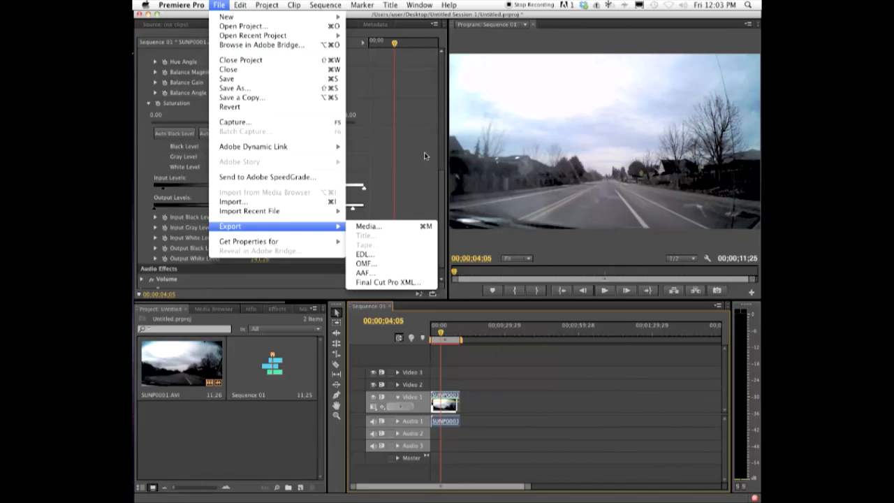
{"action": "left_click", "coordinate": [373, 227]}
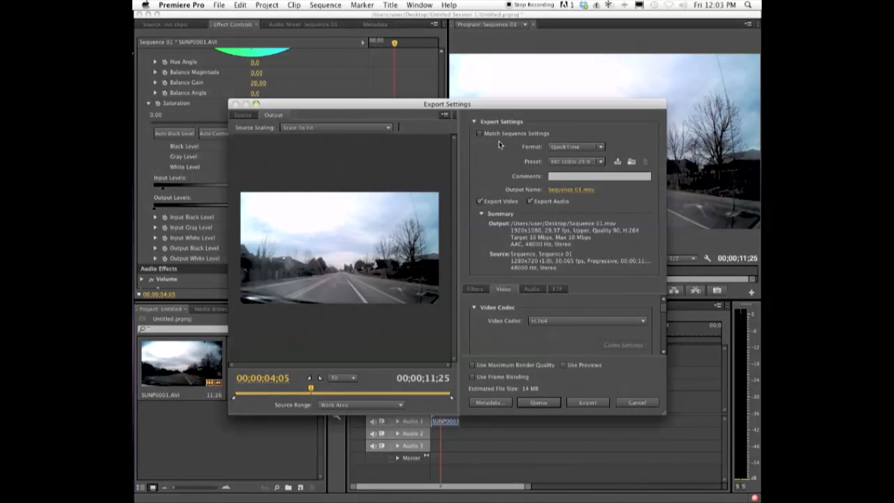
Set the export format to H.264 with the preset Apple TV, iPad, iPhone 4 and newer - 720p 29.97.
{"action": "left_click", "coordinate": [603, 146]}
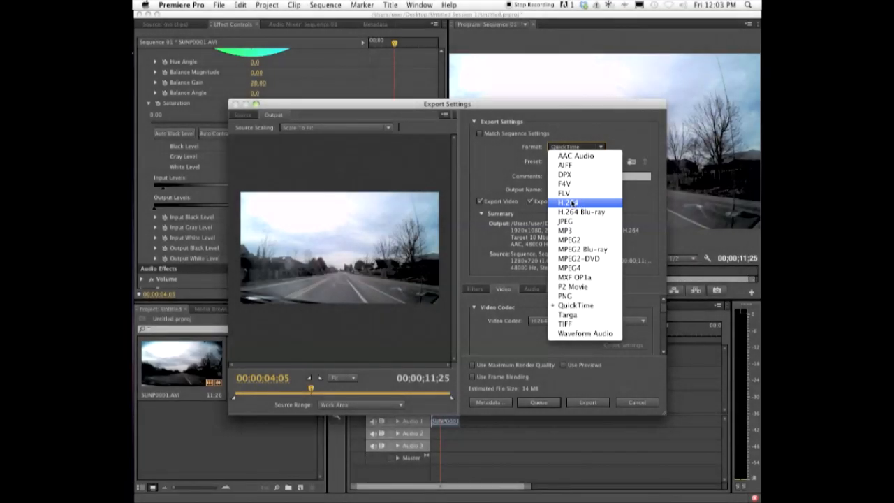
{"action": "left_click", "coordinate": [573, 202]}
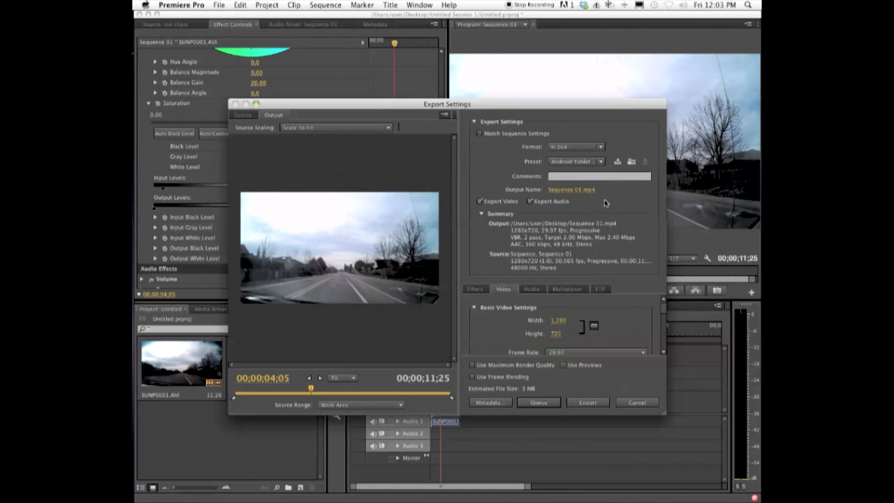
{"action": "left_click", "coordinate": [599, 163]}
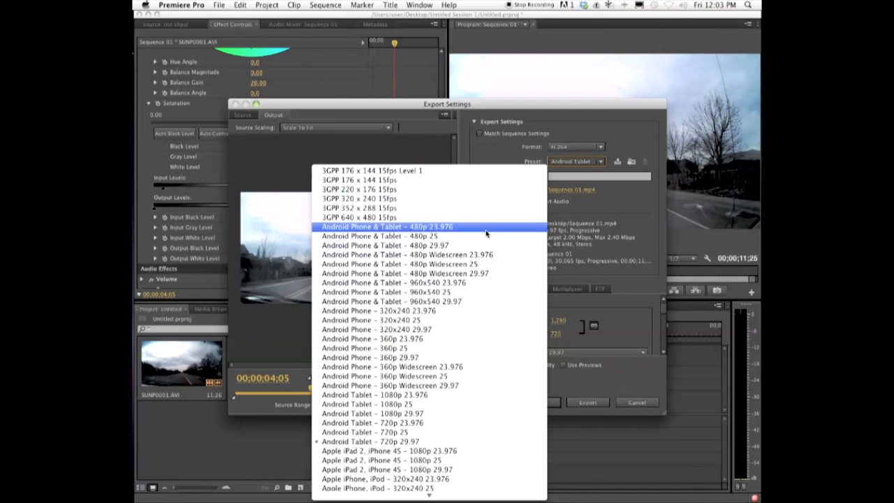
{"action": "scroll", "coordinate": [388, 377], "scroll_direction": "down", "scroll_amount": 3}
{"action": "scroll", "coordinate": [388, 377], "scroll_direction": "down", "scroll_amount": 5}
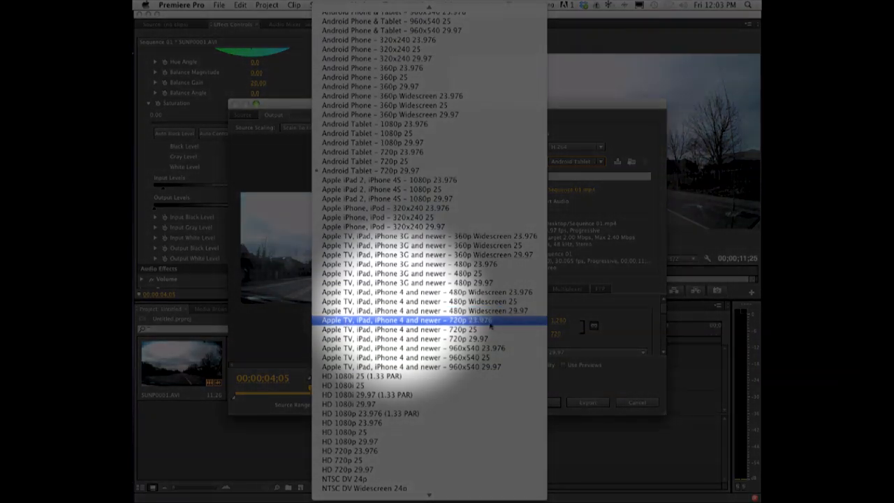
{"action": "left_click", "coordinate": [462, 326]}
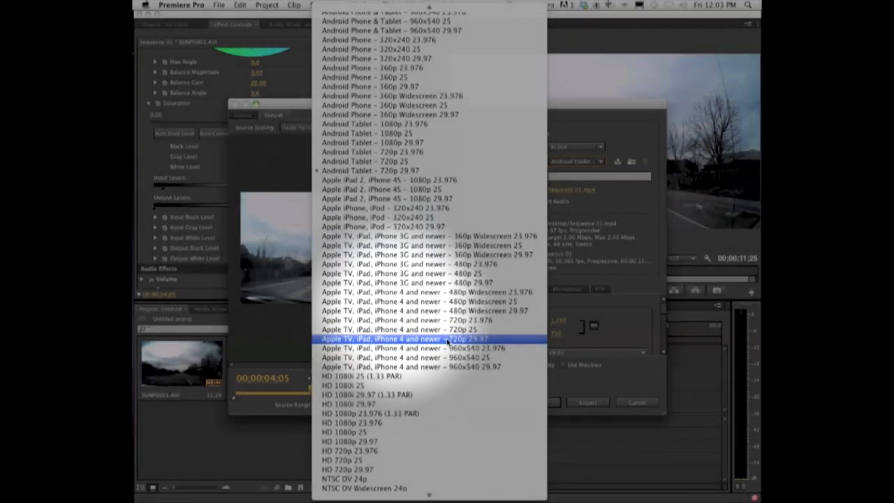
{"action": "left_click", "coordinate": [447, 340]}
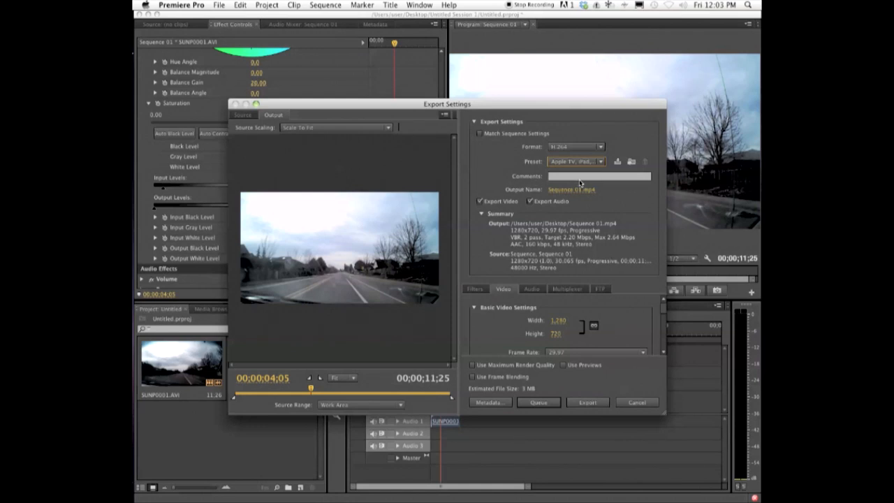
Name the output file Test and save it to the Desktop as an MP4 video.
{"action": "left_click", "coordinate": [581, 196]}
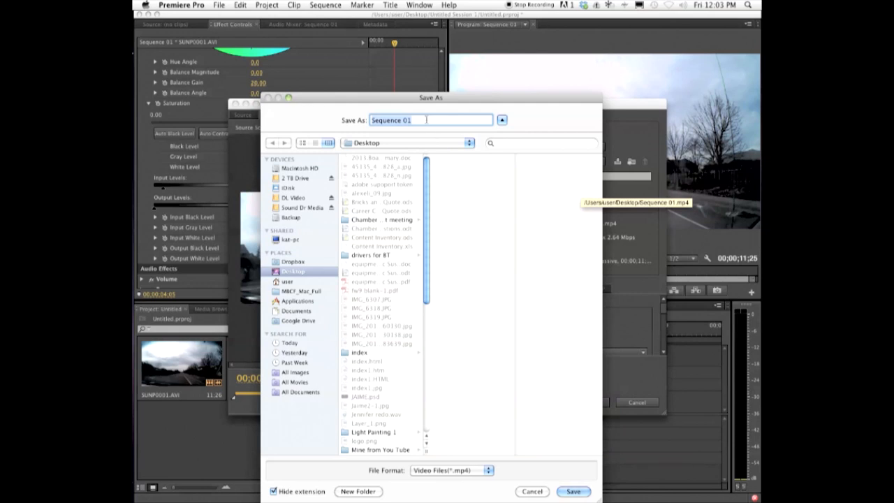
{"action": "type", "text": "Test"}
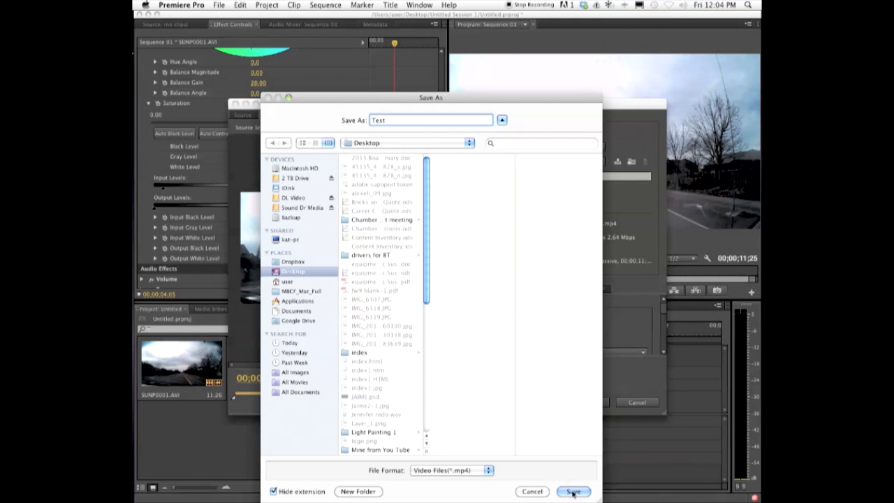
{"action": "left_click", "coordinate": [573, 491]}
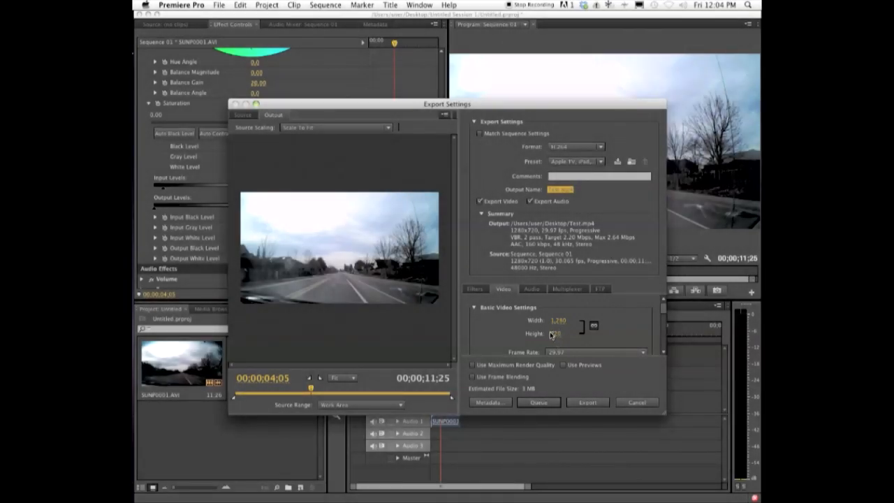
Set the video's target bitrate to 7 Mbps and its maximum bitrate to 9 Mbps.
{"action": "left_click_drag", "start_coordinate": [663, 310], "coordinate": [662, 318]}
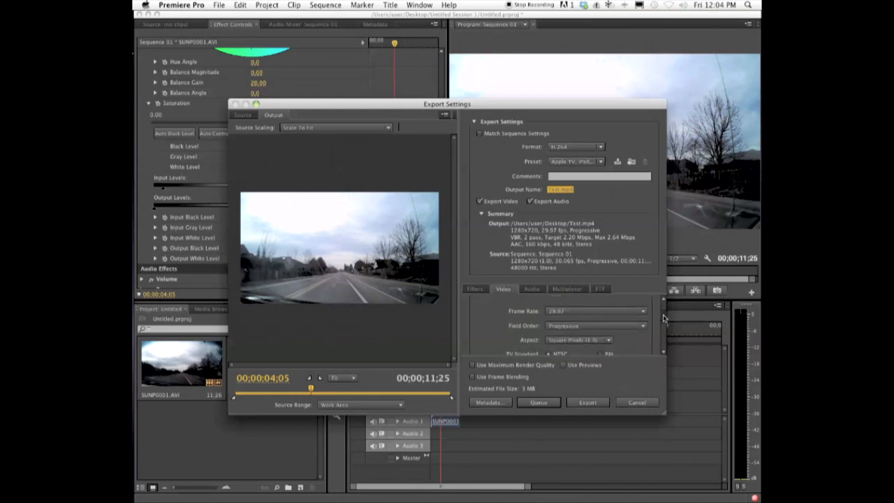
{"action": "left_click_drag", "start_coordinate": [663, 318], "coordinate": [654, 340]}
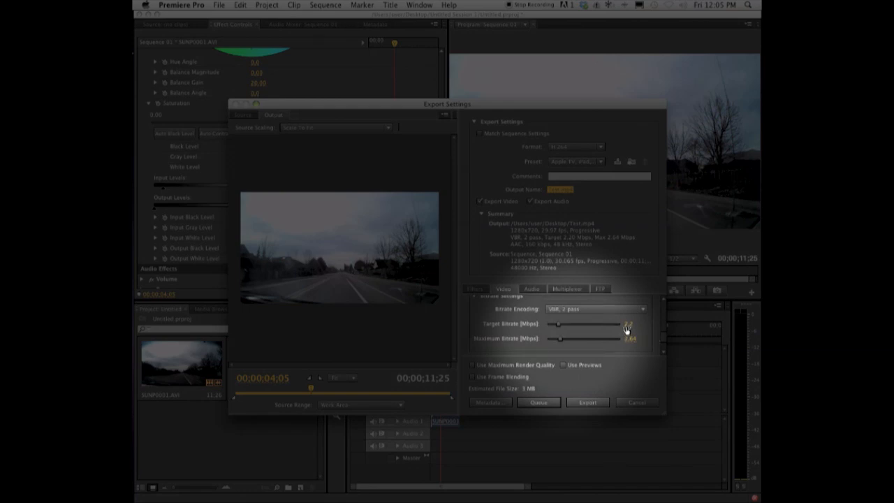
{"action": "left_click", "coordinate": [631, 325]}
{"action": "type", "text": "1"}
{"action": "key", "text": "BackSpace"}
{"action": "left_click", "coordinate": [631, 339]}
{"action": "left_click", "coordinate": [657, 322]}
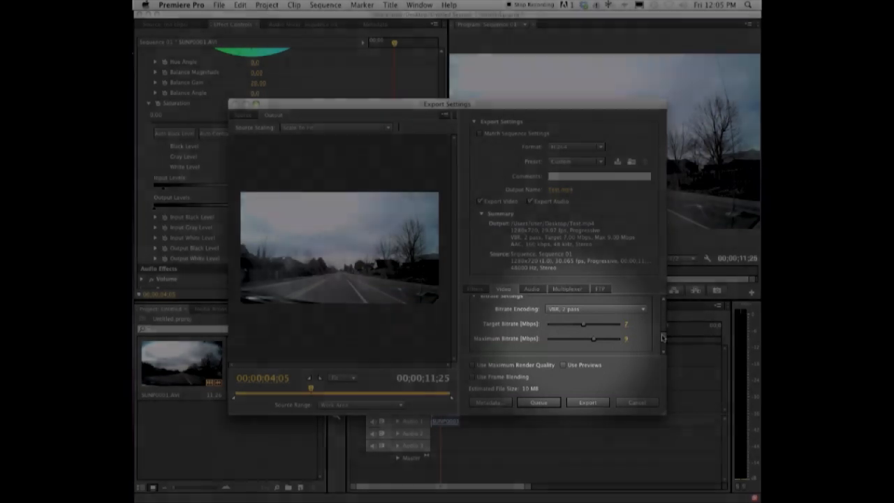
Set the multiplexer's stream compatibility to Standard.
{"action": "left_click_drag", "start_coordinate": [663, 338], "coordinate": [653, 297]}
{"action": "left_click", "coordinate": [568, 289]}
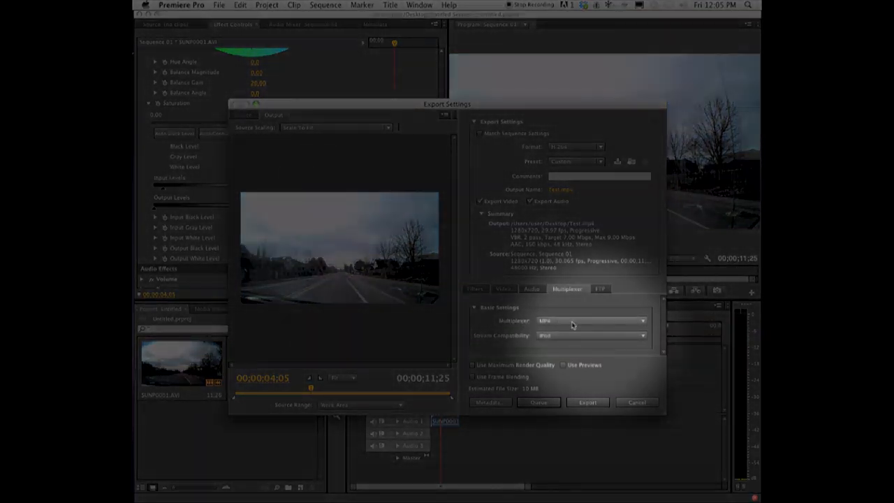
{"action": "left_click", "coordinate": [643, 336]}
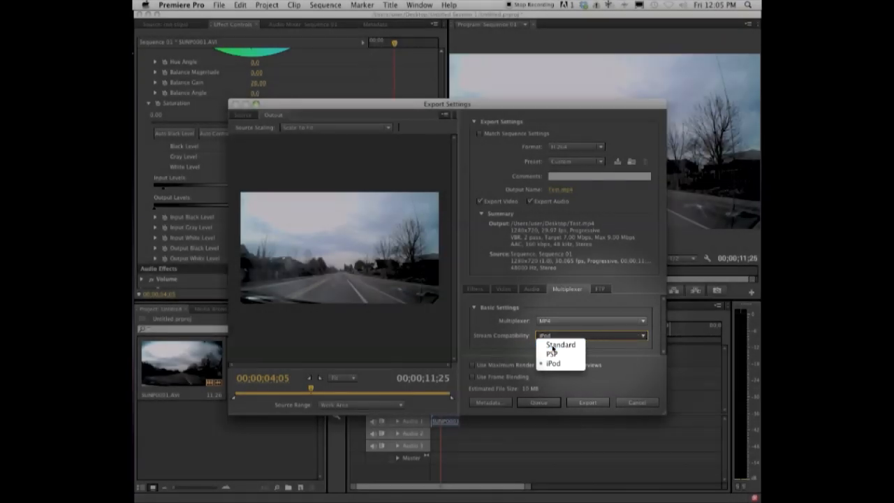
{"action": "left_click", "coordinate": [552, 346]}
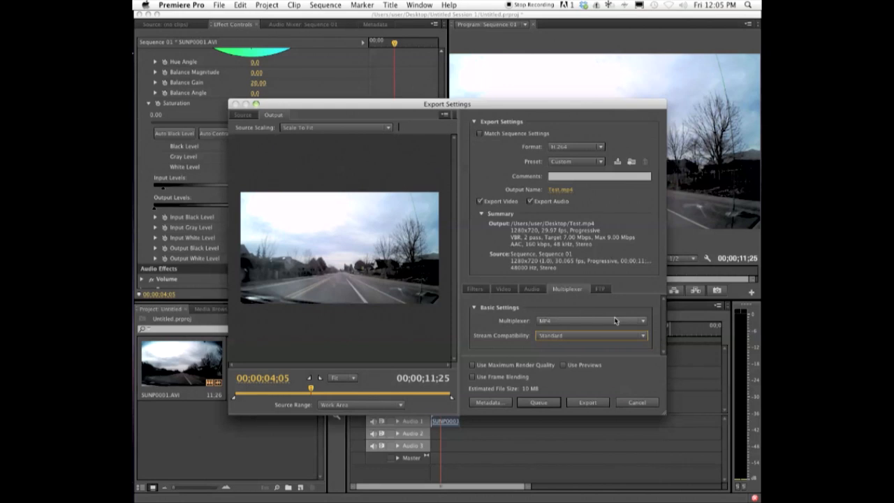
Review the available audio codec, sample rate and channel options in the export's basic audio settings.
{"action": "left_click", "coordinate": [526, 288]}
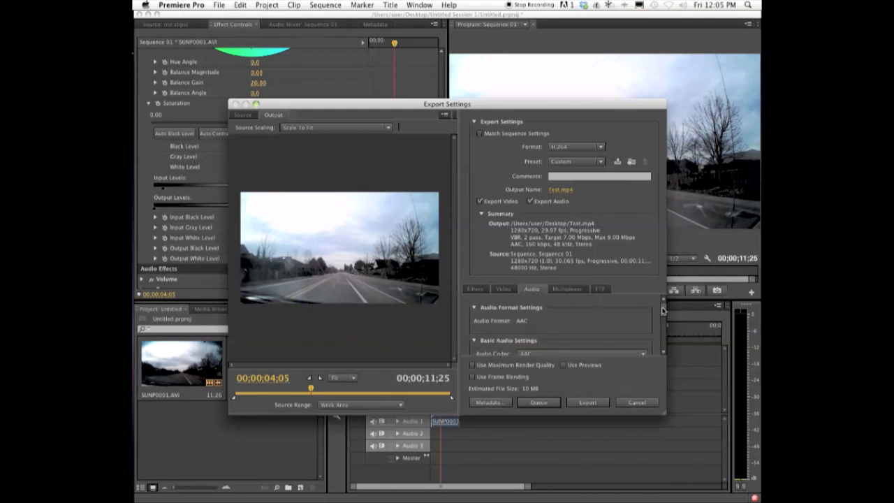
{"action": "scroll", "coordinate": [663, 310], "scroll_direction": "down", "scroll_amount": 3}
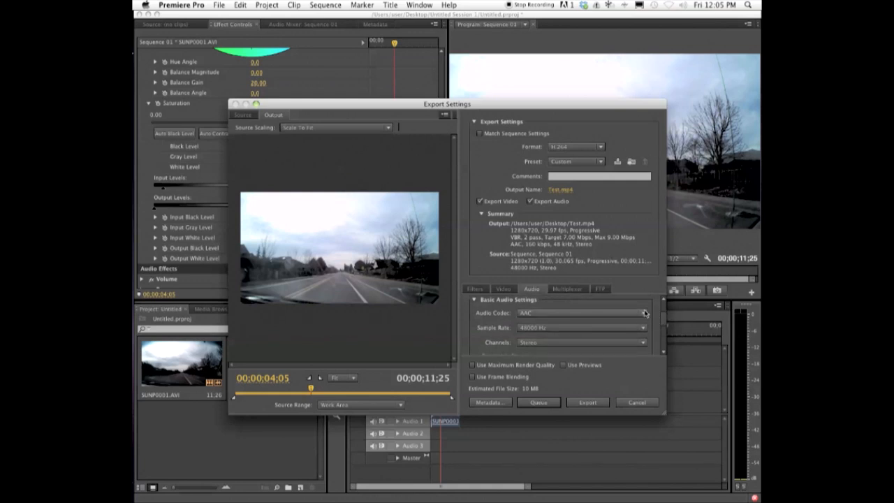
{"action": "left_click", "coordinate": [643, 314]}
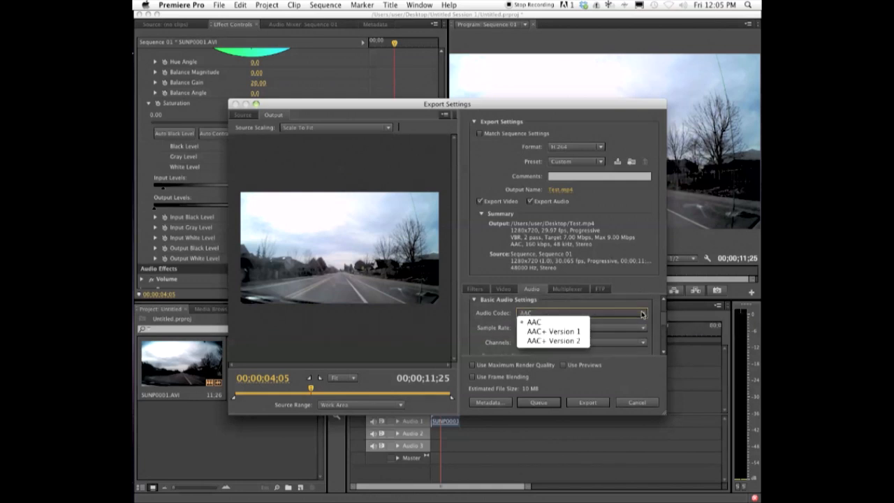
{"action": "left_click", "coordinate": [644, 310]}
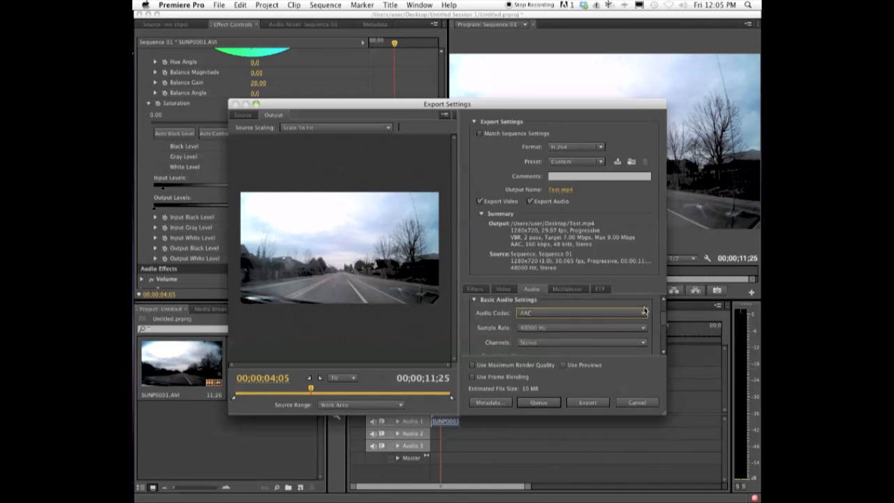
{"action": "left_click", "coordinate": [644, 328]}
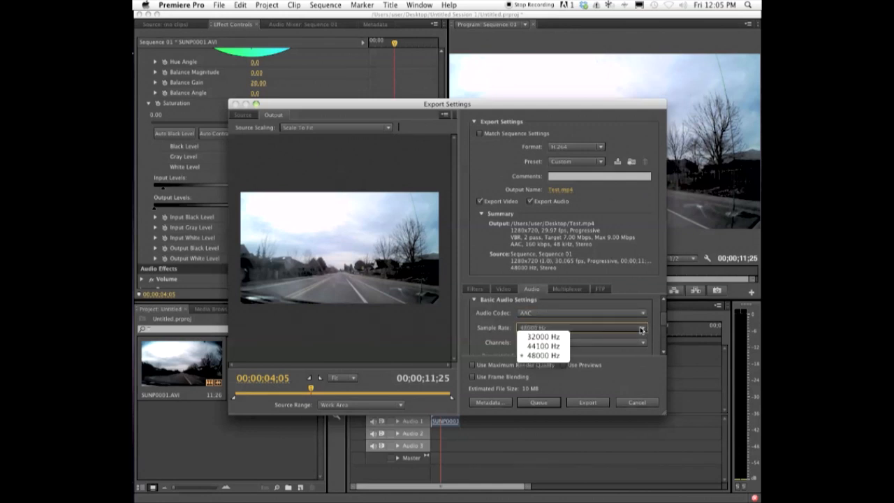
{"action": "left_click", "coordinate": [659, 322]}
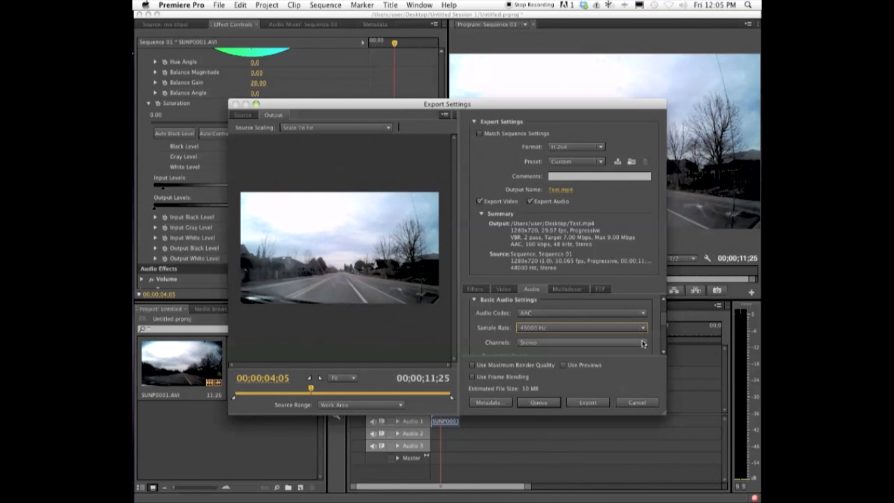
{"action": "left_click", "coordinate": [644, 343]}
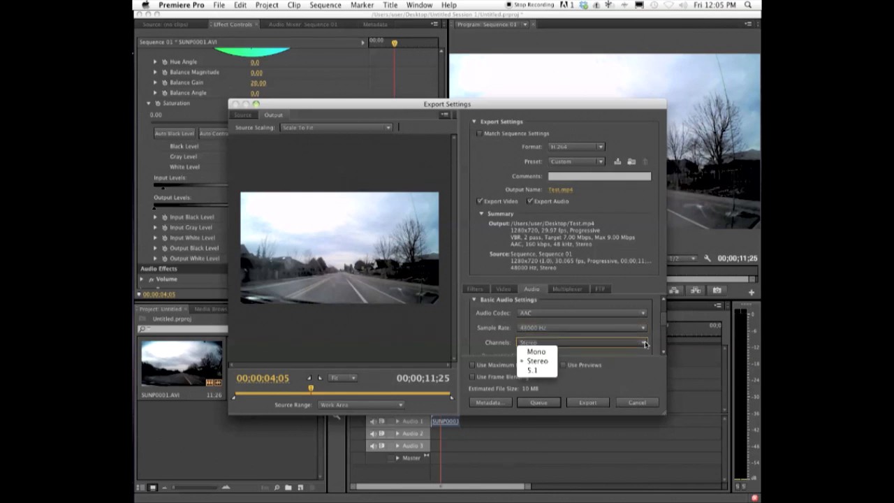
{"action": "left_click", "coordinate": [656, 306]}
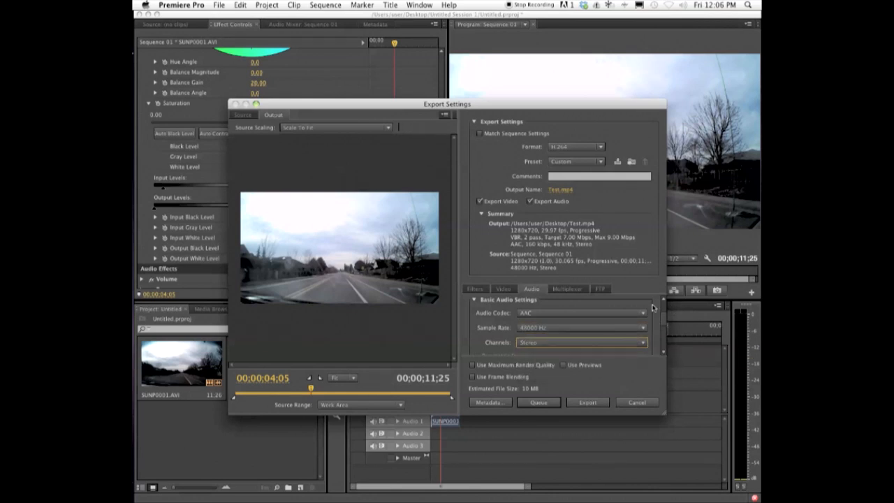
Review the available audio quality and audio bitrate options for the export.
{"action": "left_click_drag", "start_coordinate": [665, 321], "coordinate": [661, 336]}
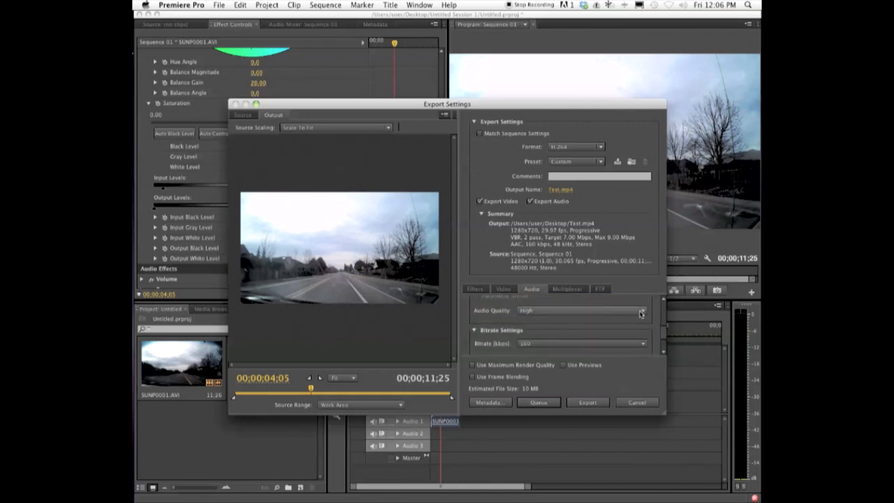
{"action": "left_click", "coordinate": [644, 313]}
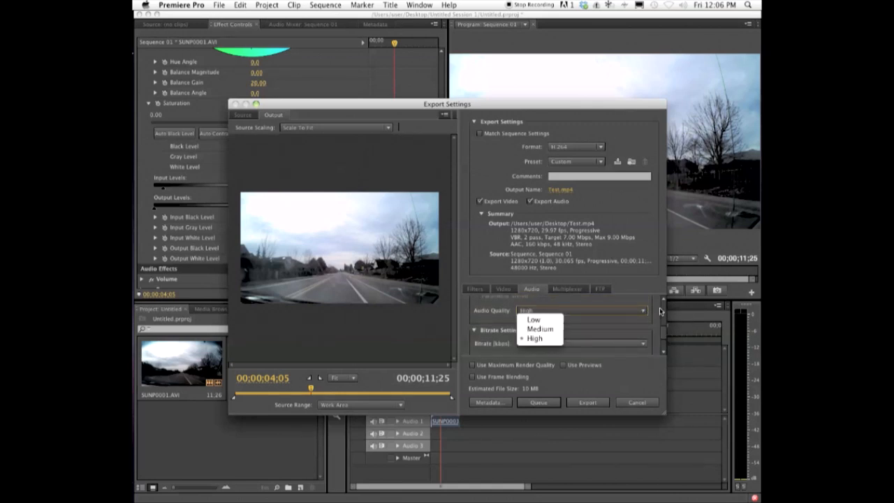
{"action": "left_click", "coordinate": [659, 312]}
{"action": "left_click_drag", "start_coordinate": [663, 338], "coordinate": [664, 341]}
{"action": "scroll", "coordinate": [664, 341], "scroll_direction": "down", "scroll_amount": 3}
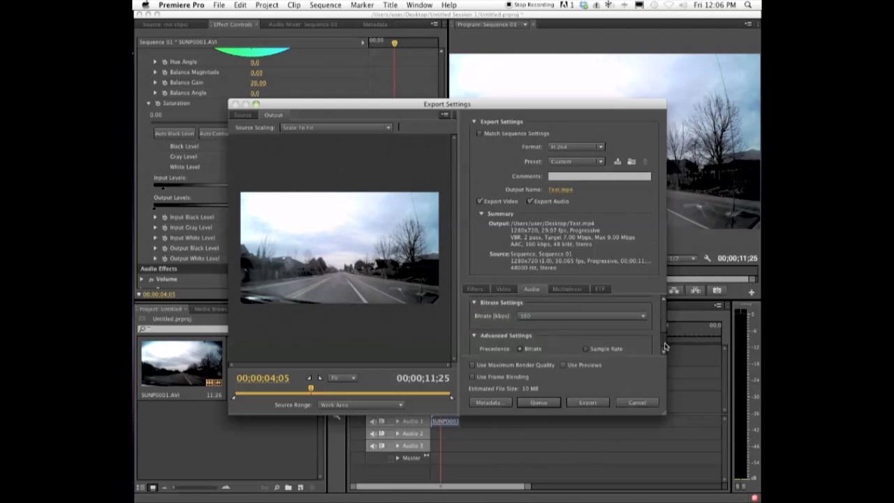
{"action": "left_click", "coordinate": [644, 313]}
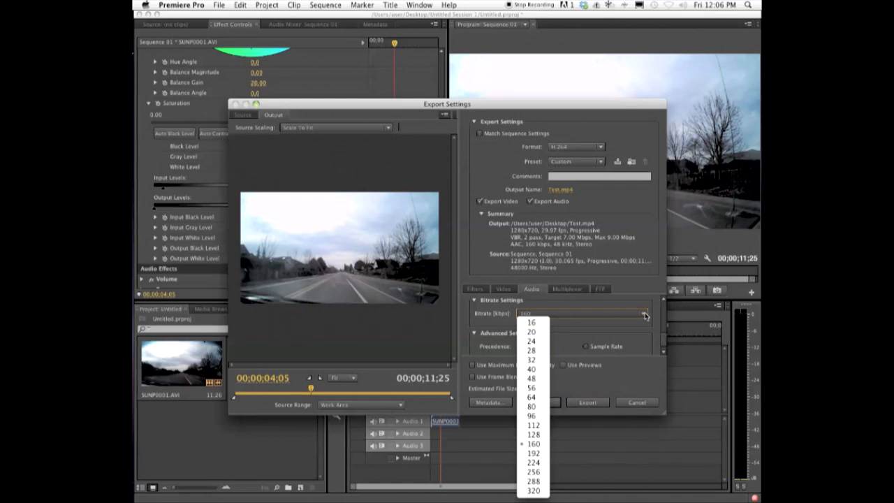
{"action": "left_click", "coordinate": [650, 290]}
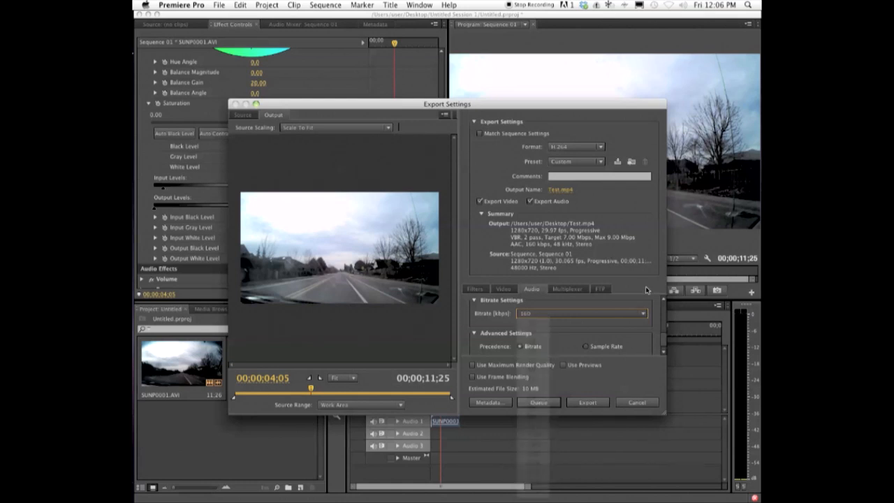
Review the audio export's advanced precedence options and audio format, and return to the basic video settings.
{"action": "scroll", "coordinate": [664, 342], "scroll_direction": "down", "scroll_amount": 2}
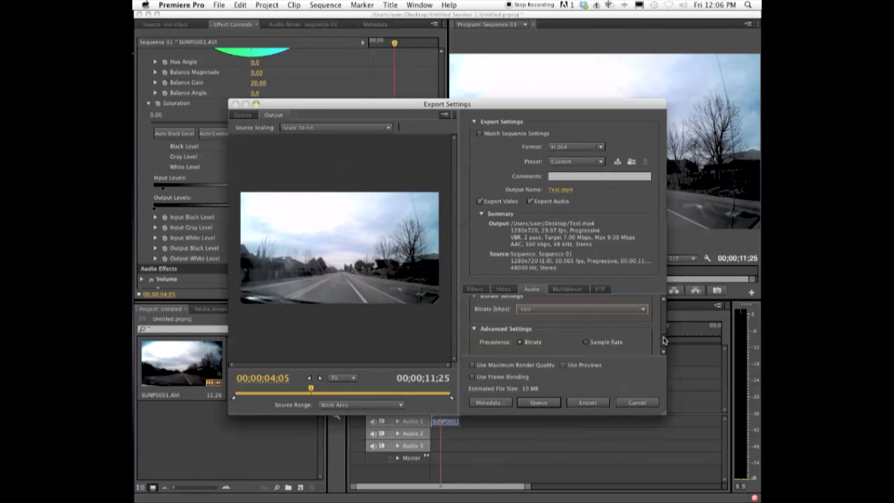
{"action": "scroll", "coordinate": [665, 336], "scroll_direction": "up", "scroll_amount": 3}
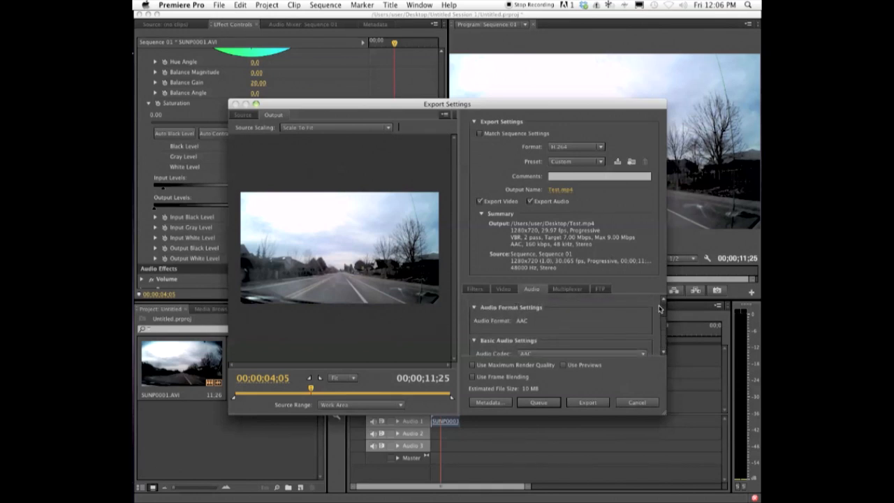
{"action": "left_click", "coordinate": [506, 289]}
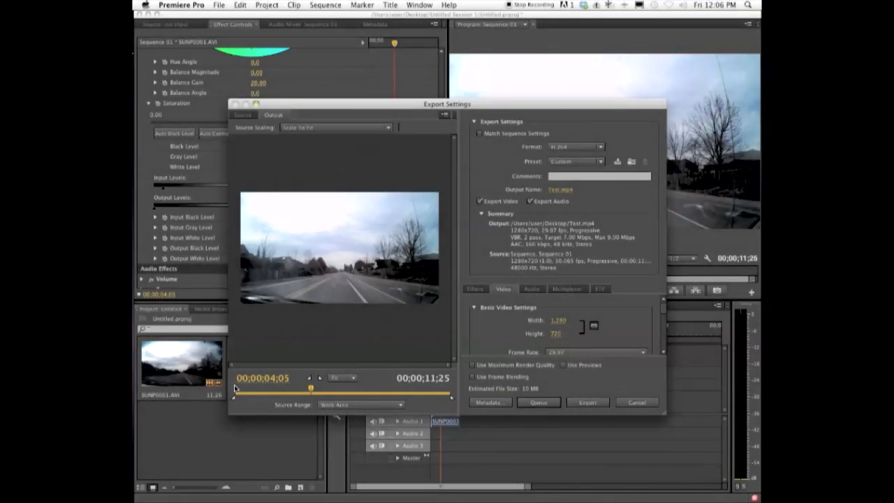
Move the Export Settings window aside to view the sequence in the timeline, and bring it back near the centre.
{"action": "left_click_drag", "start_coordinate": [521, 105], "coordinate": [448, 17]}
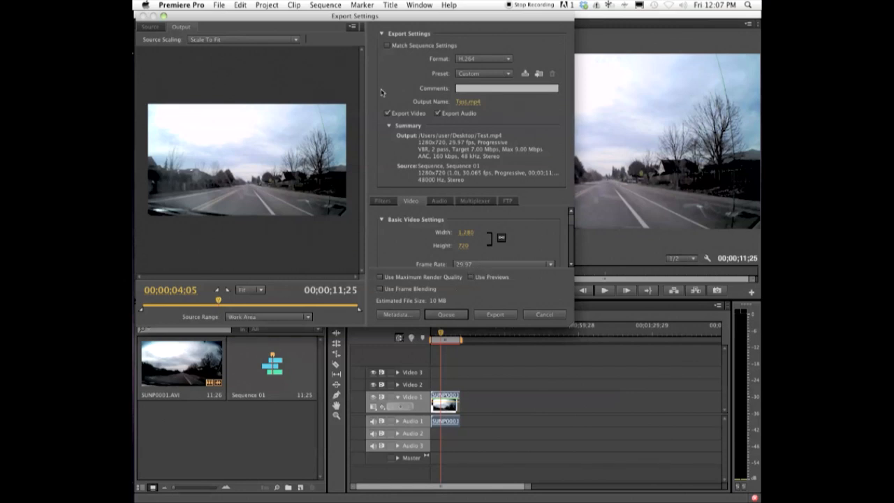
{"action": "left_click_drag", "start_coordinate": [313, 17], "coordinate": [394, 76]}
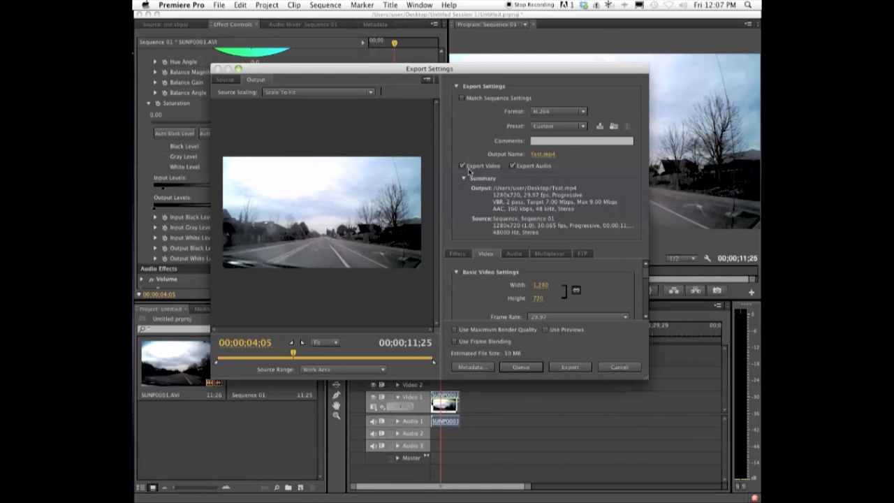
Export the sequence to Test.mp4 with both video and audio included.
{"action": "left_click", "coordinate": [513, 167]}
{"action": "left_click", "coordinate": [512, 167]}
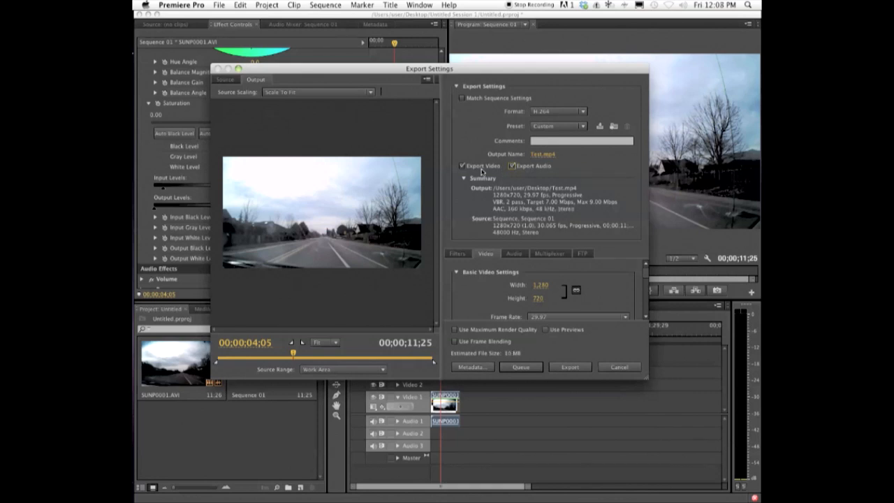
{"action": "left_click", "coordinate": [568, 369]}
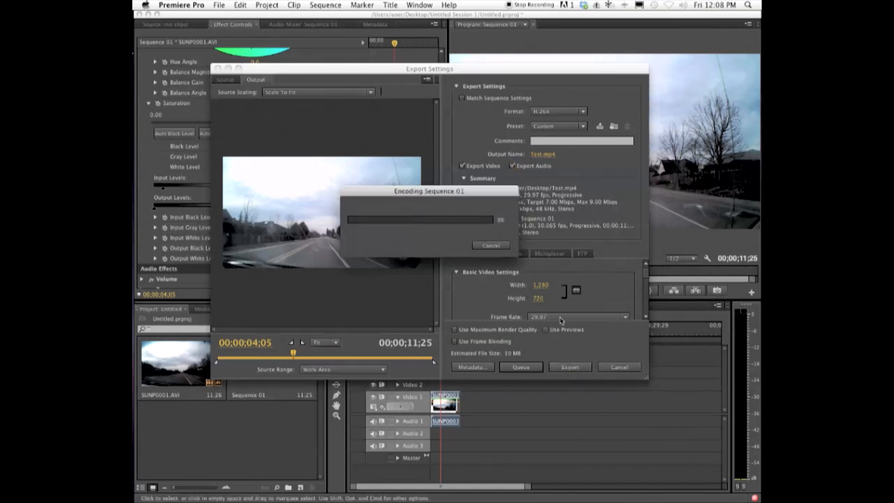